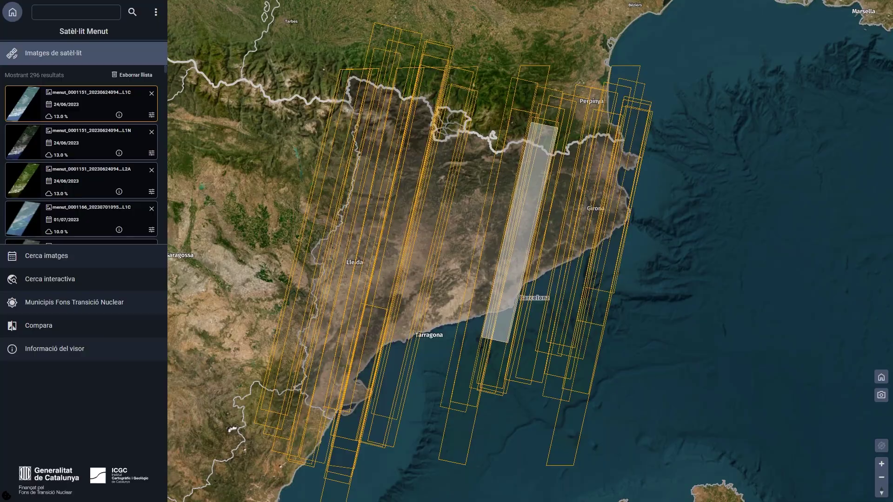
Display the 24/06/2023 and 01/07/2023 Menut L1C images on the map and view the properties of the 01/07/2023 image.
left_click(81, 104)
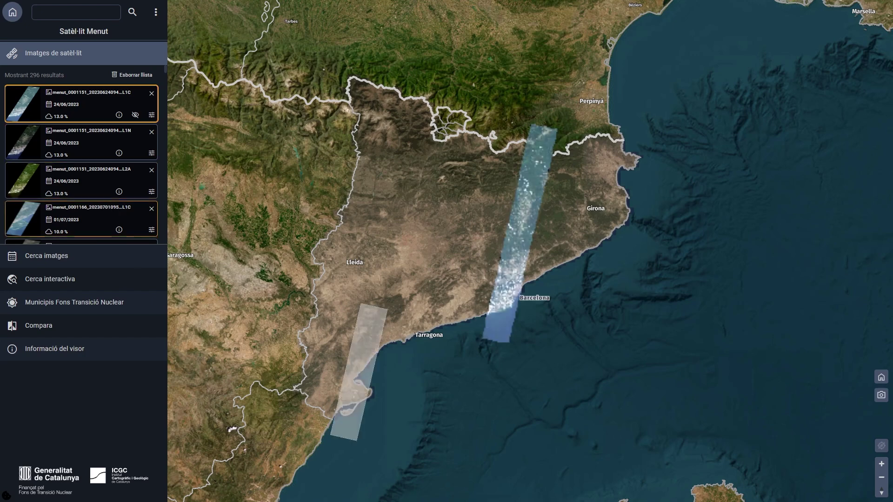
left_click(89, 218)
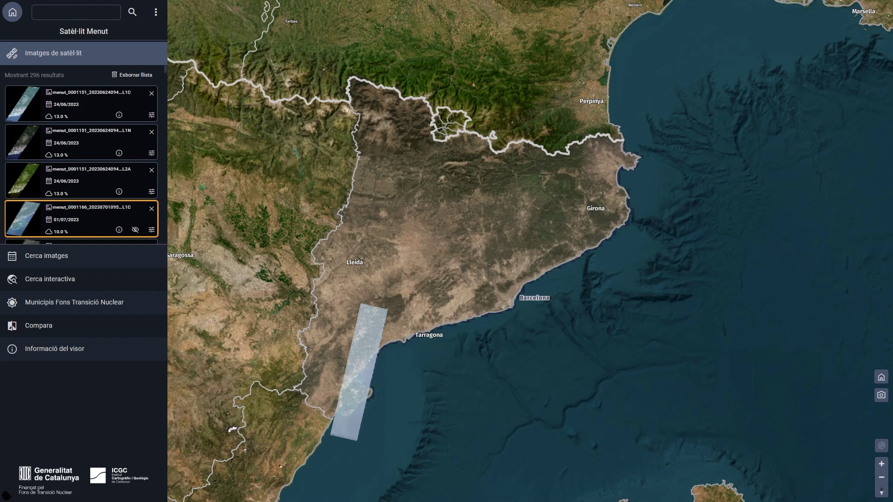
left_click(119, 230)
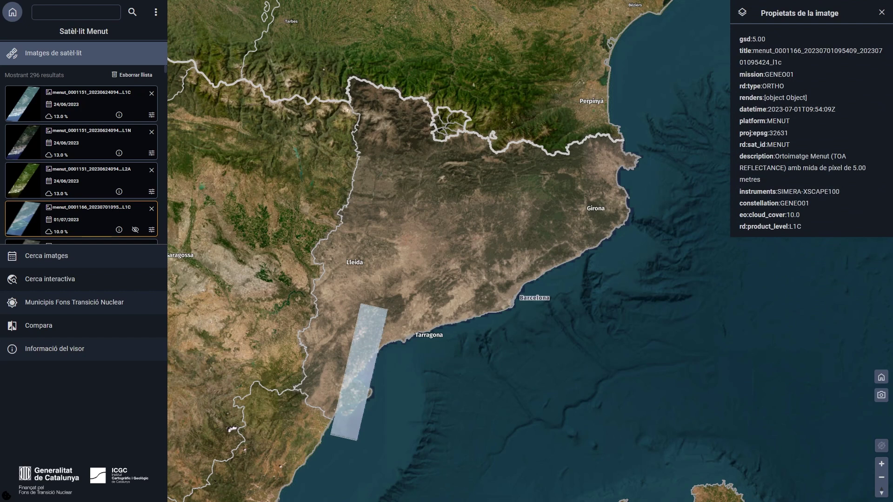
Open the configuration of the 01/07/2023 L1C image, check its opacity control, and request its download.
left_click(151, 230)
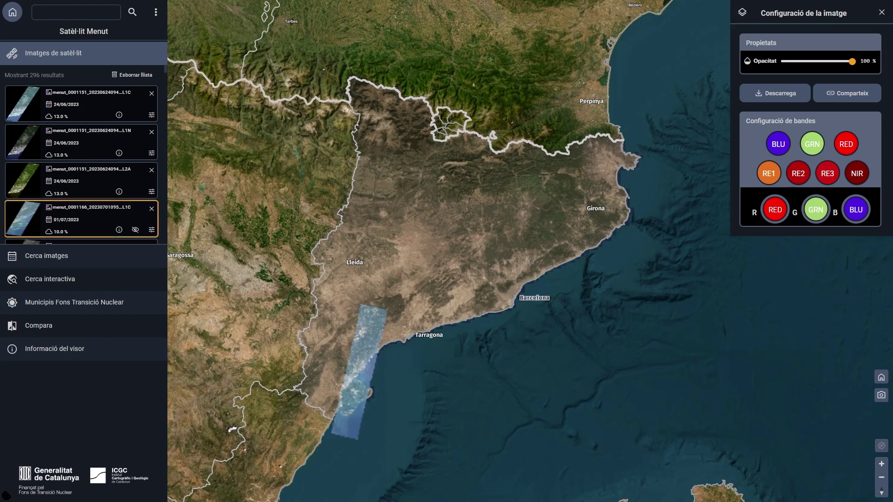
mouse_move(852, 61)
left_mouse_down()
mouse_move(784, 61)
mouse_move(852, 61)
left_mouse_up()
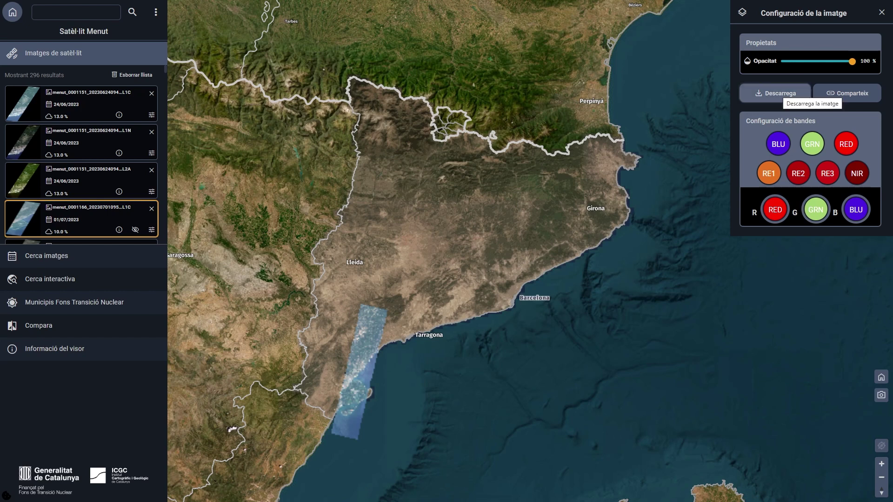
left_click(781, 93)
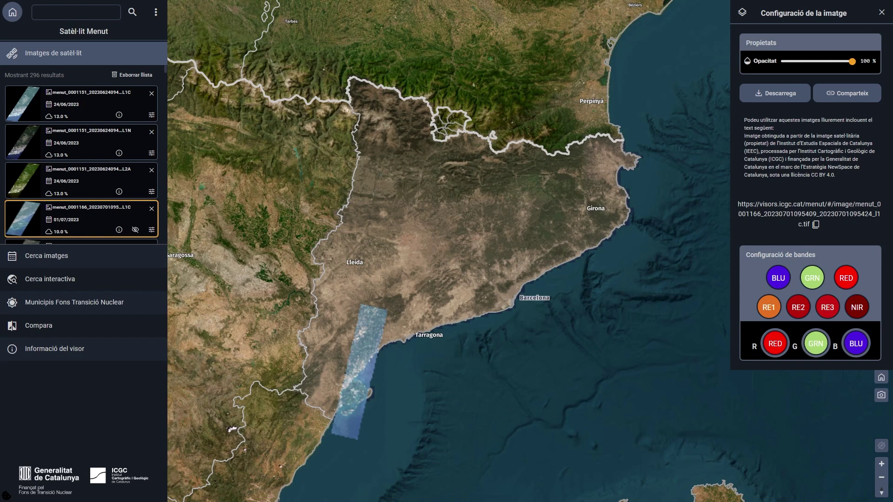
Set the image's band combination to NIR for R, RED for G and GRN for B.
left_click_drag(857, 307, 774, 343)
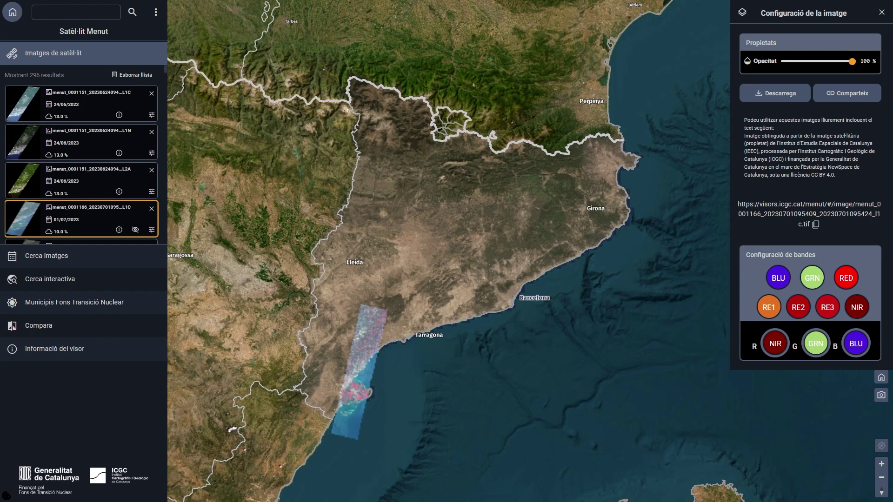
left_click_drag(846, 277, 815, 343)
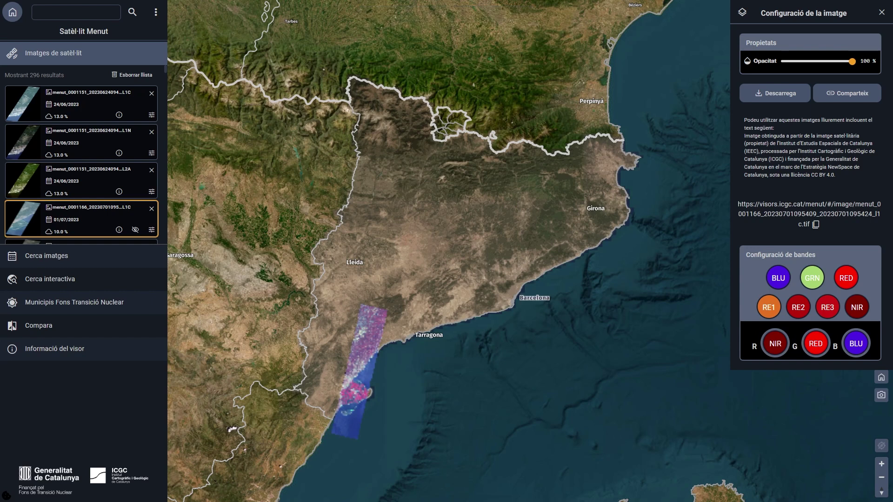
left_click_drag(812, 277, 856, 343)
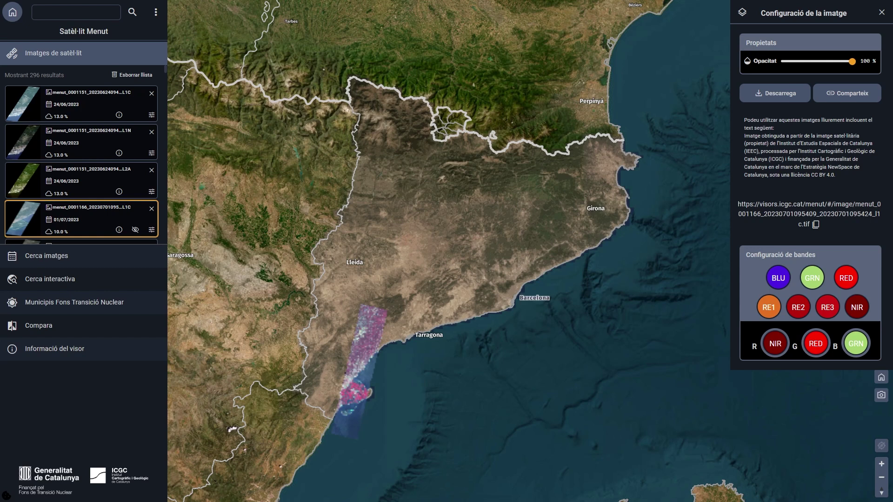
Preview the sen2rgb16b_201606 image dated 20/06/2016 on the map and remove it from the results list.
left_click_drag(165, 69, 165, 235)
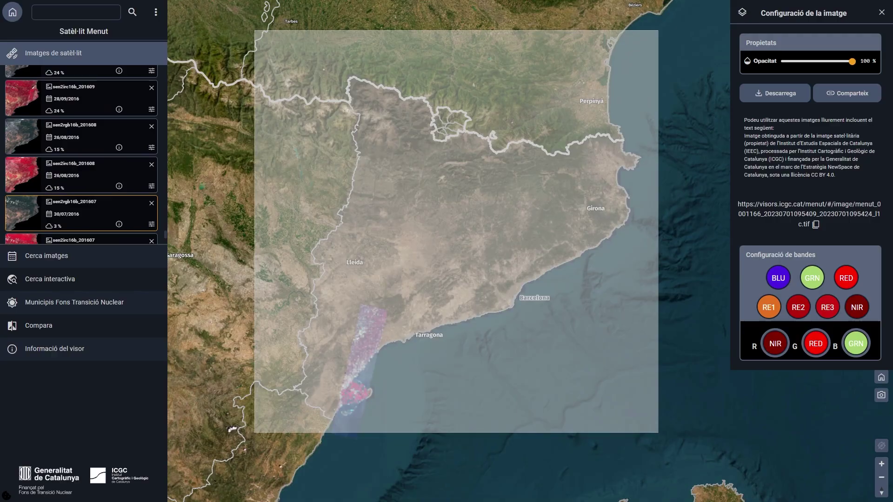
left_click(84, 213)
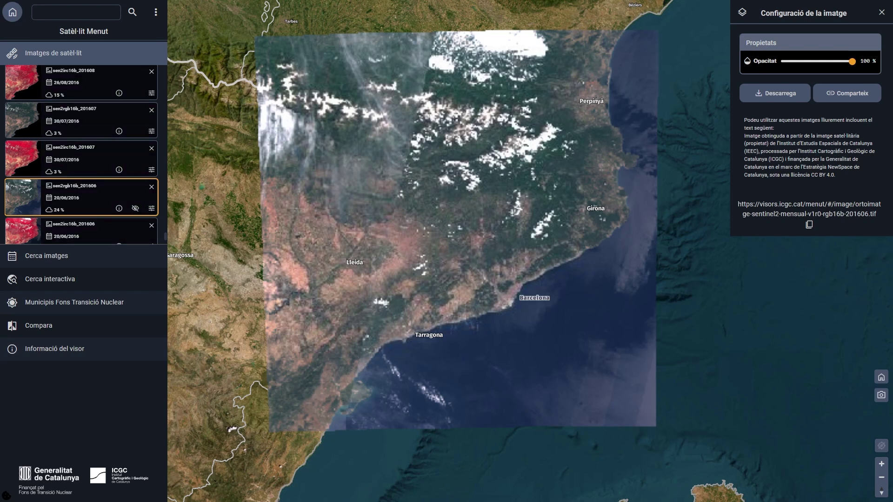
left_click(135, 208)
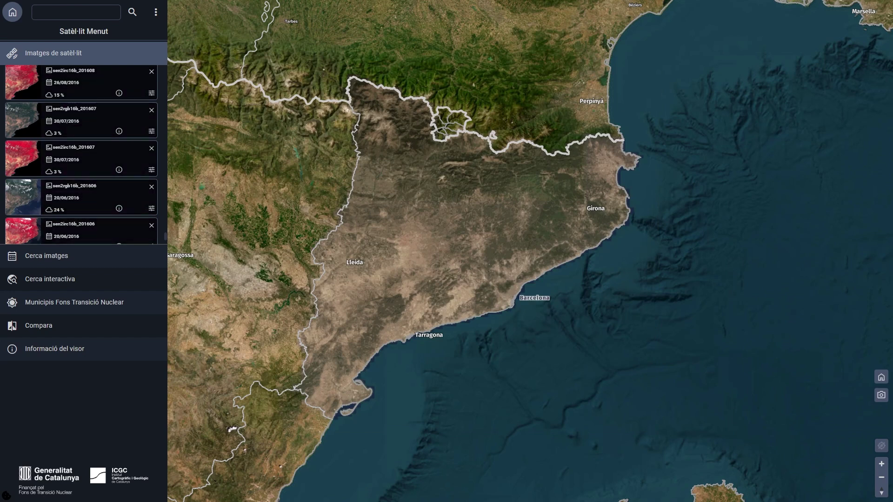
left_click(151, 187)
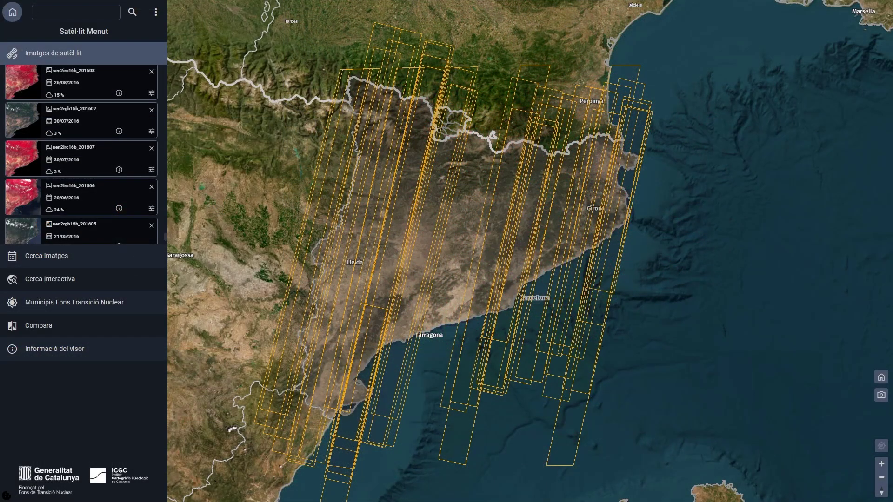
Limit the image search to Menut L1N by excluding Sentinel2, FTN, L2A and L1C.
left_click(47, 257)
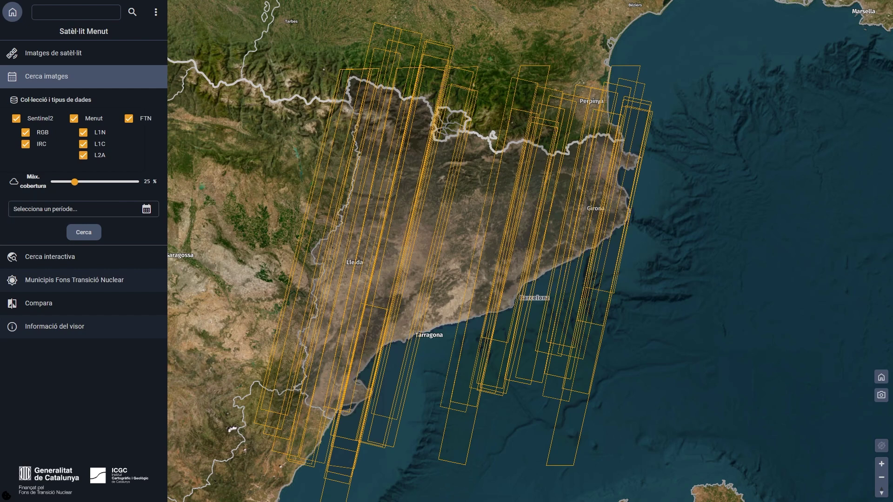
left_click(16, 118)
left_click(129, 118)
left_click(83, 156)
left_click(83, 144)
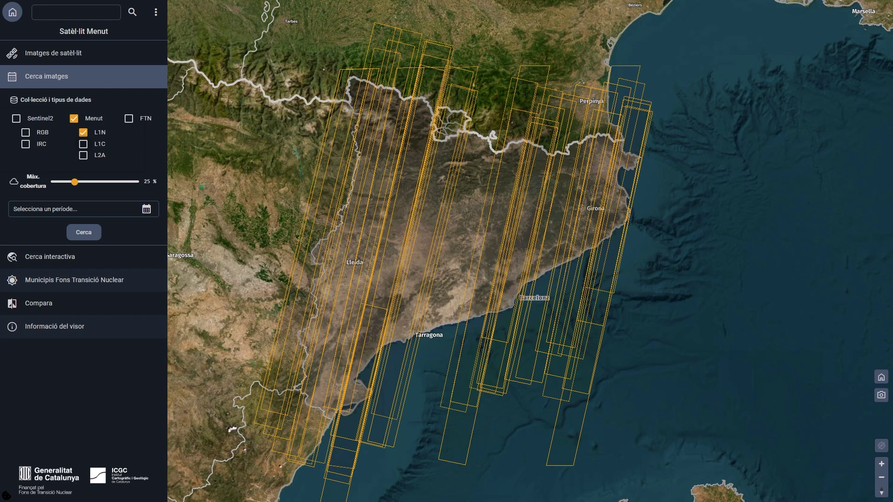
Include the Menut L1C and L2A types and the Sentinel2 collection in the search again, trying its IRC filter off and on.
left_click(83, 144)
left_click(83, 156)
left_click(16, 118)
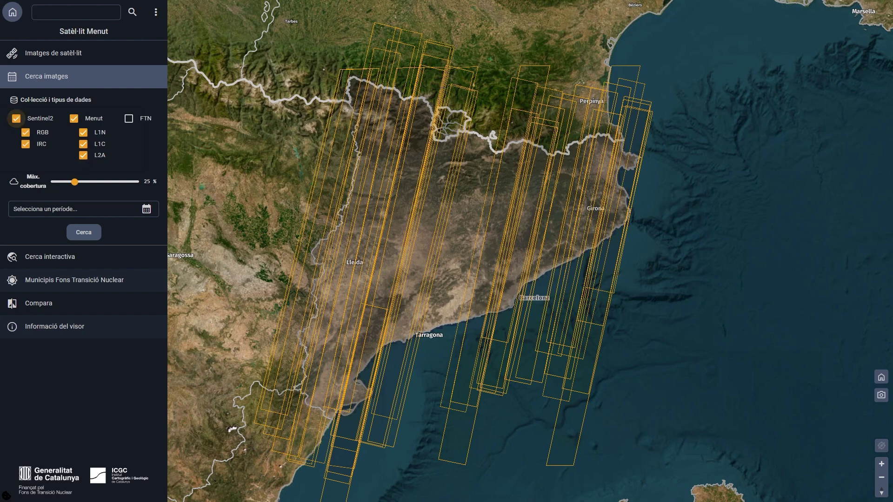
left_click(26, 144)
left_click(25, 144)
Search for Menut images of types L1N, L1C and L2A only and browse the results.
left_click(84, 232)
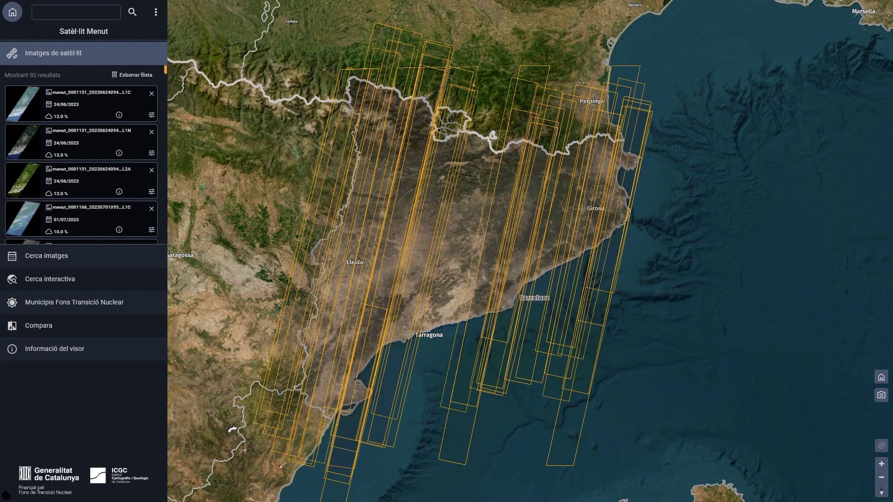
scroll(81, 154, "down", 6)
scroll(81, 153, "down", 8)
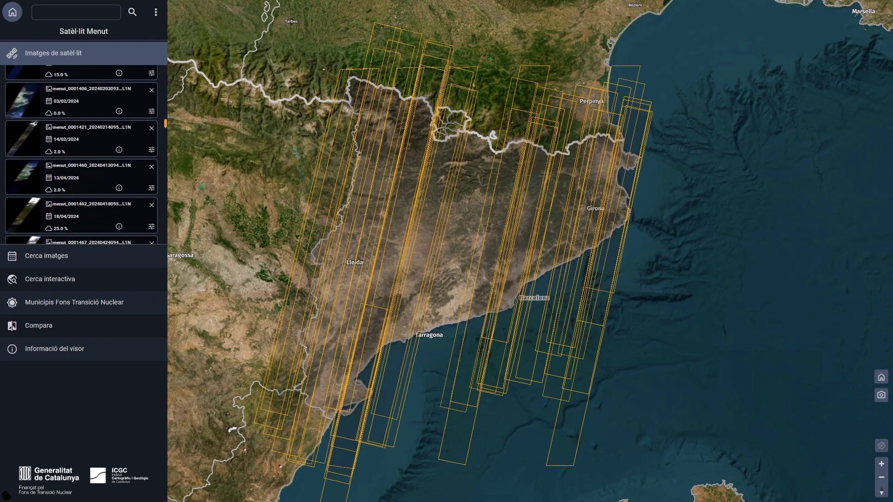
scroll(81, 153, "down", 8)
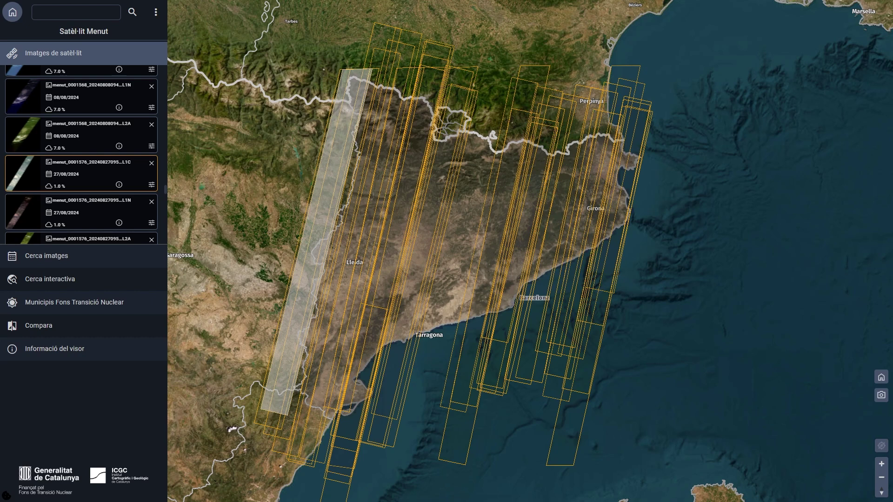
Search for Sentinel2 images of the IRC type only, with Menut and RGB excluded.
left_click(46, 255)
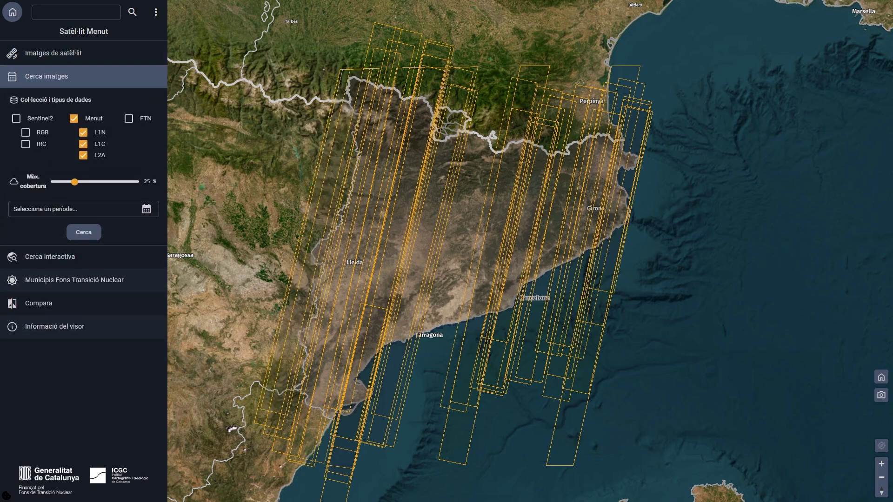
left_click(74, 118)
left_click(15, 118)
left_click(25, 132)
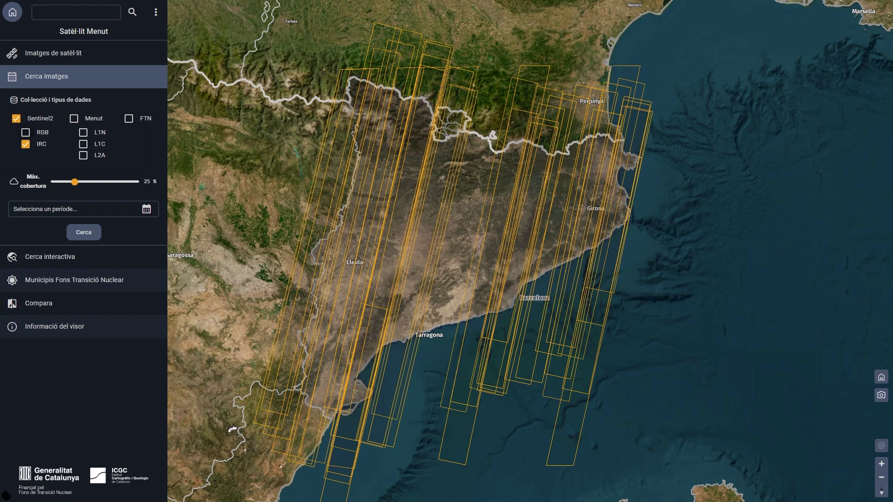
left_click(84, 232)
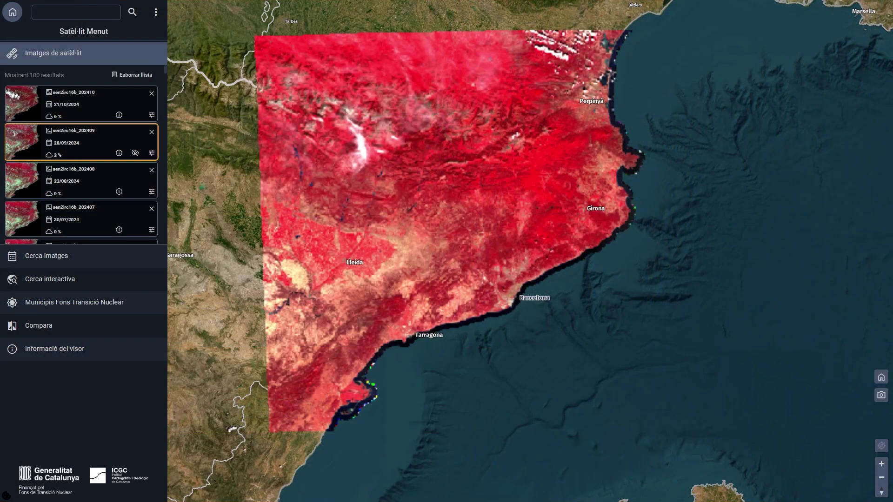
Reduce the maximum cloud cover to 0 %, rerun the Sentinel2 IRC search and browse the results.
left_click(47, 256)
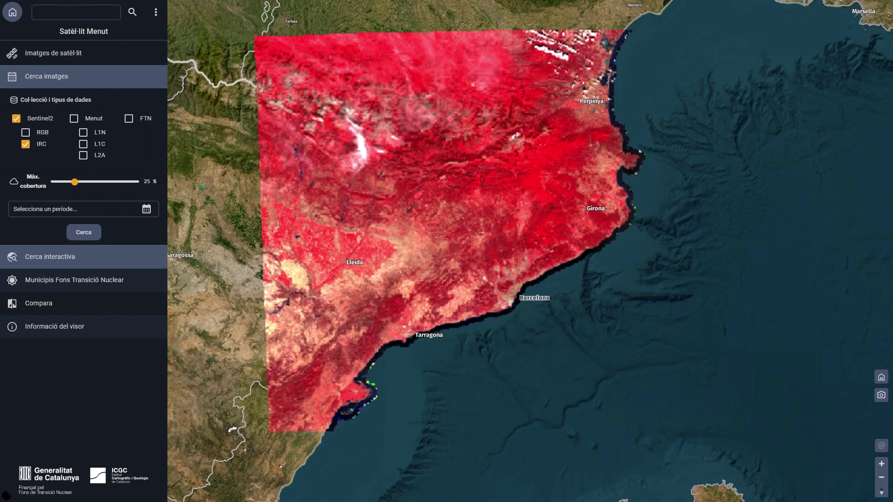
left_click_drag(75, 182, 54, 181)
left_click(83, 232)
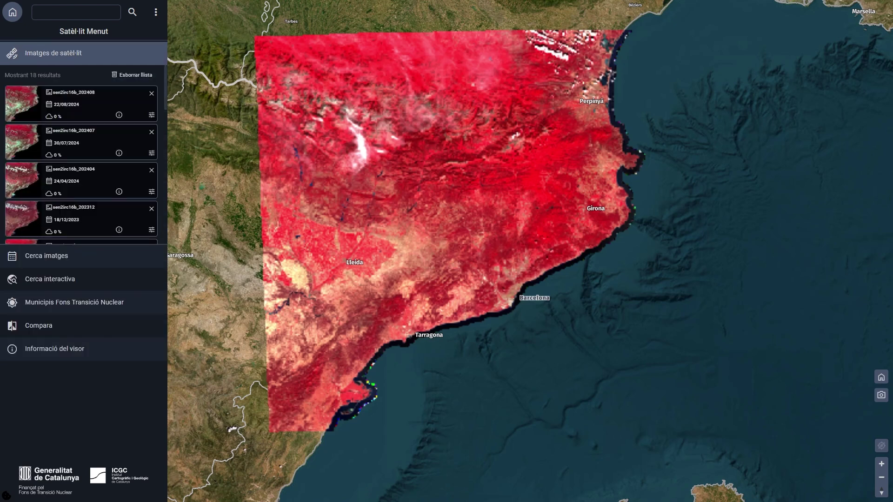
scroll(81, 153, "down", 1)
scroll(81, 154, "down", 5)
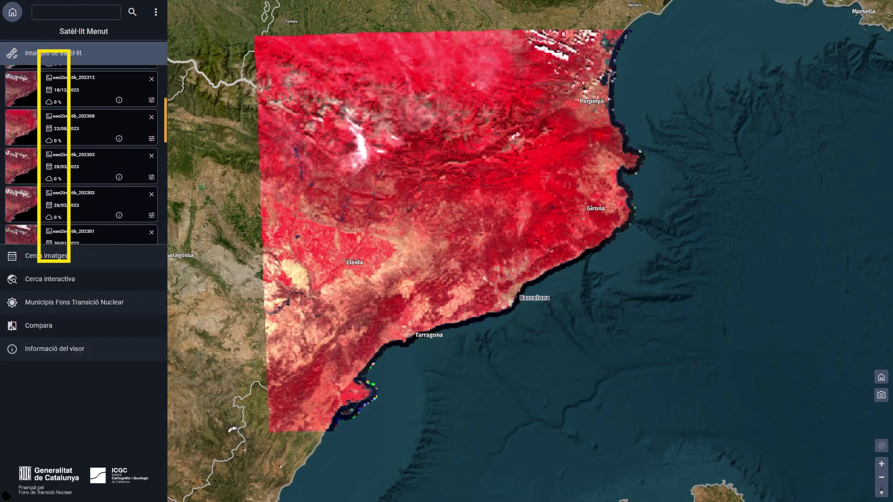
scroll(81, 153, "down", 4)
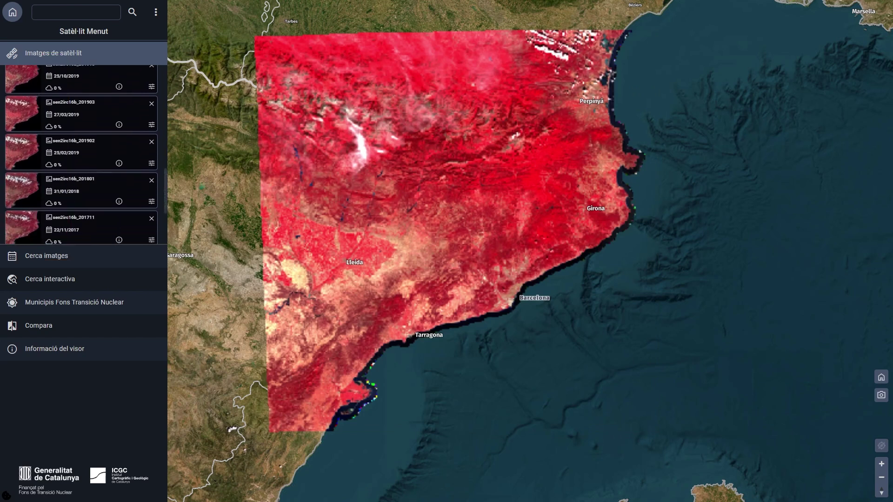
Search for Menut images of all types within the period 15/2/2023 to 31/8/2024.
left_click(47, 257)
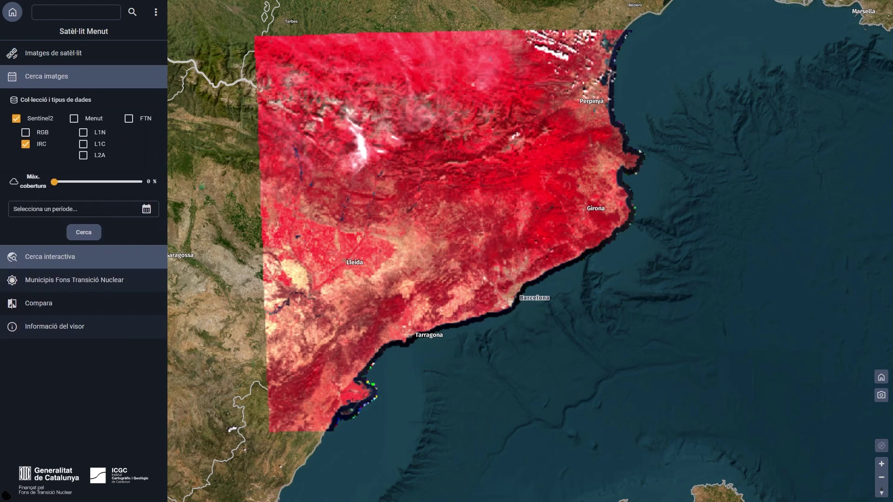
left_click(84, 209)
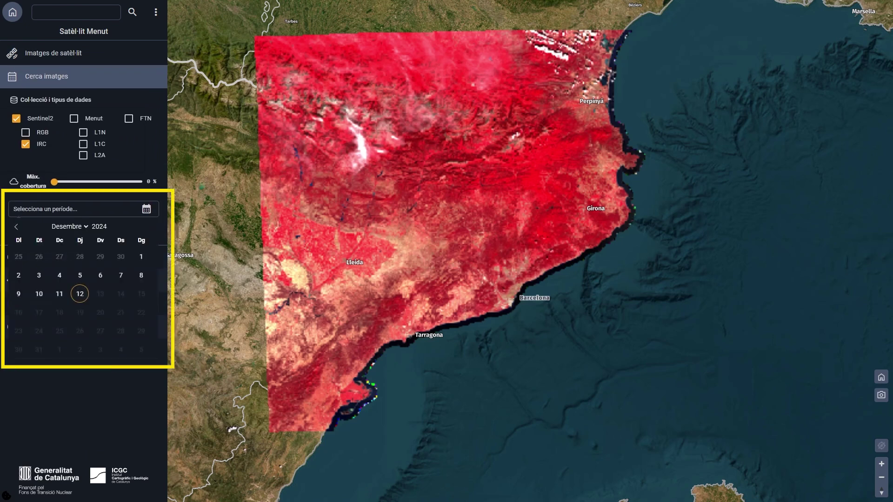
left_click(74, 118)
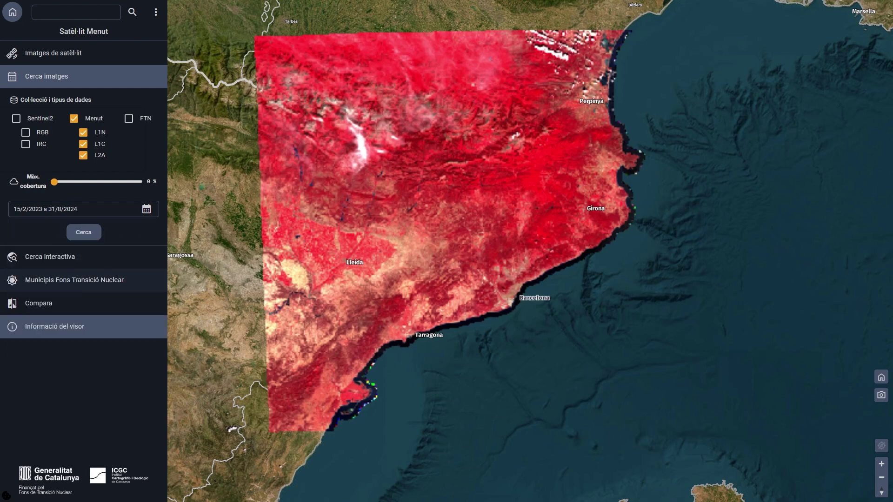
left_click(84, 233)
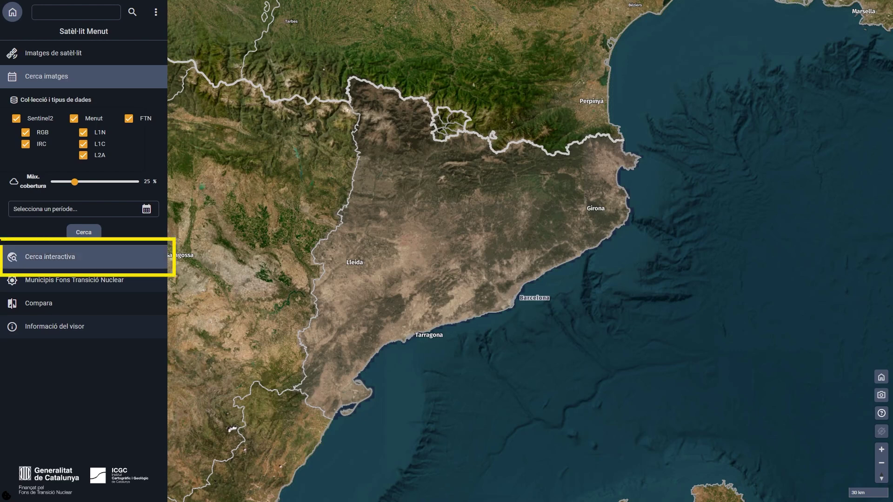
Run an interactive point search at a location west of Tarragona and browse the images covering it.
left_click(50, 257)
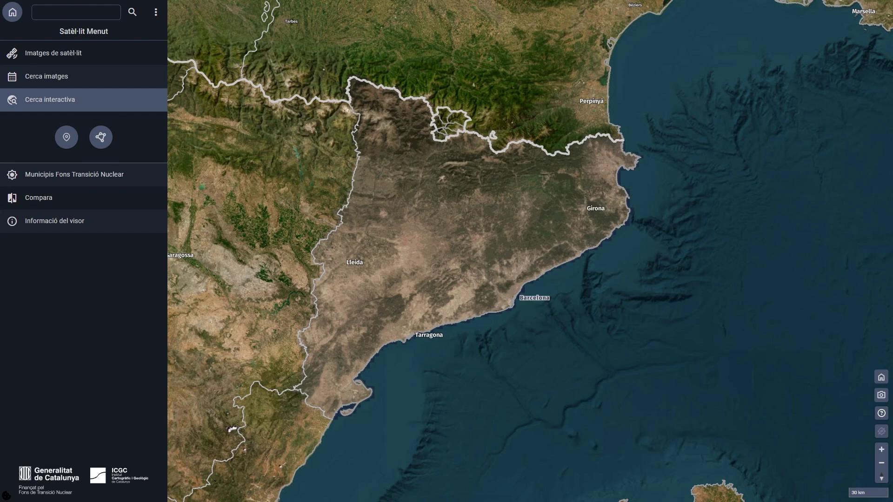
left_click(67, 136)
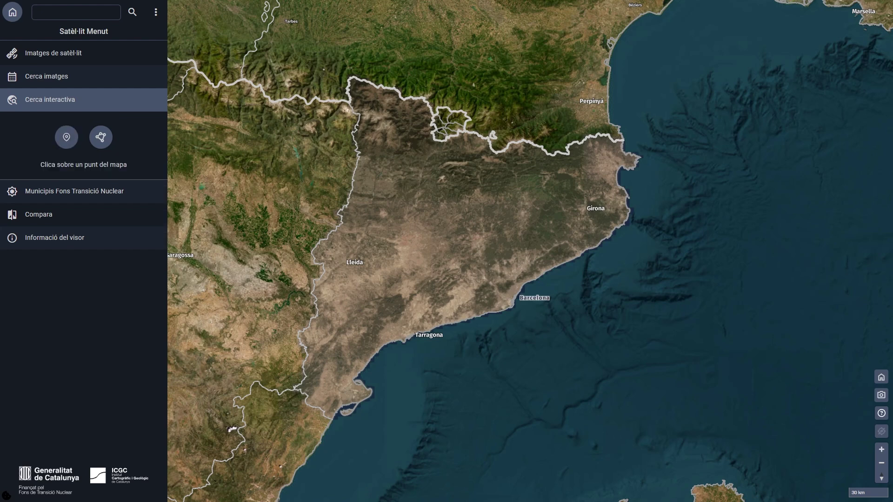
left_click(369, 339)
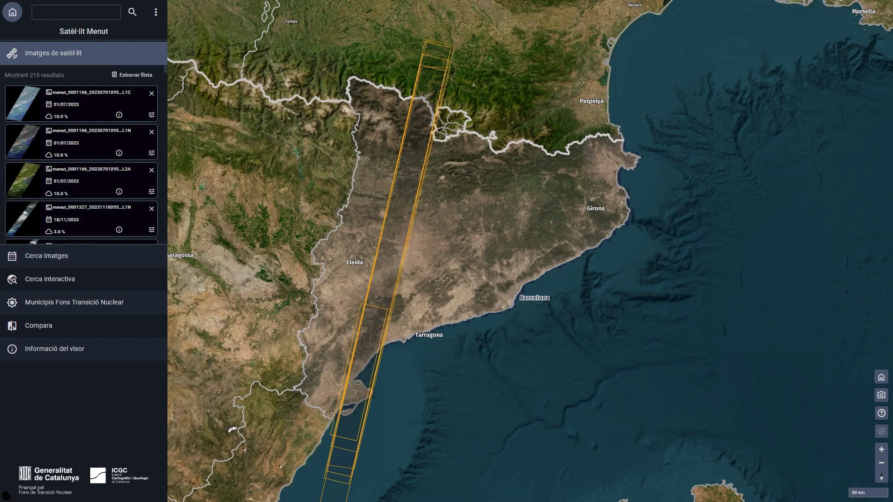
scroll(81, 153, "down", 15)
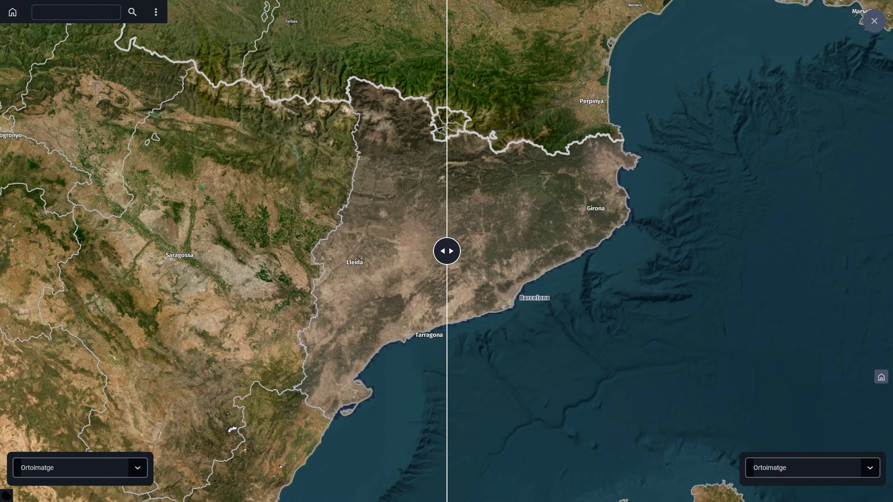
Choose the Octubre 2024 - Sentinel 2 image for the left half of the comparison.
left_click(80, 468)
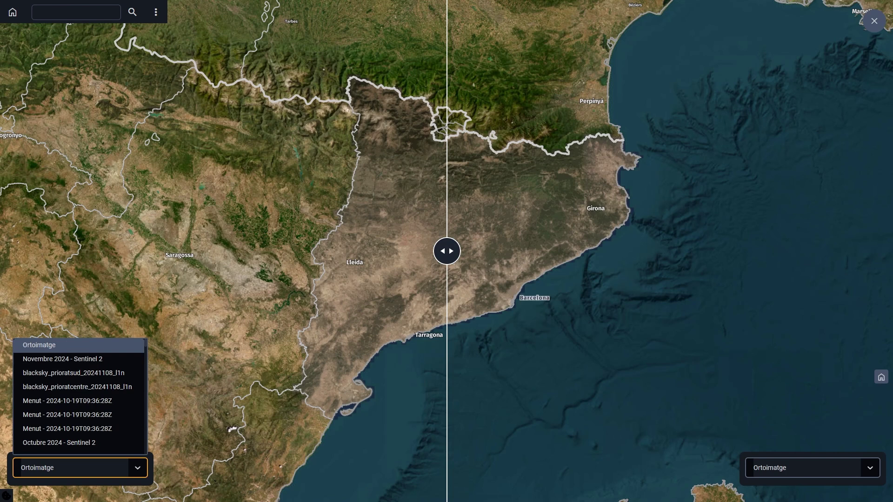
scroll(79, 395, "down", 6)
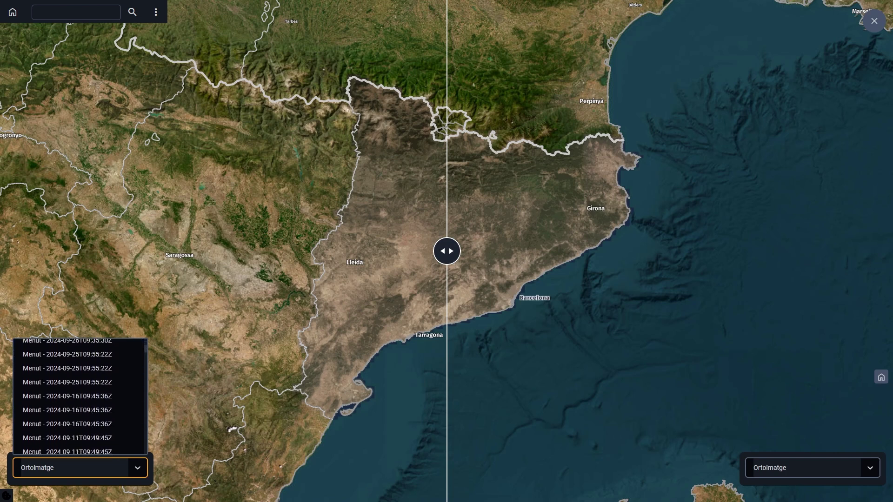
scroll(79, 414, "down", 4)
scroll(79, 414, "down", 6)
scroll(79, 413, "down", 10)
scroll(79, 414, "down", 3)
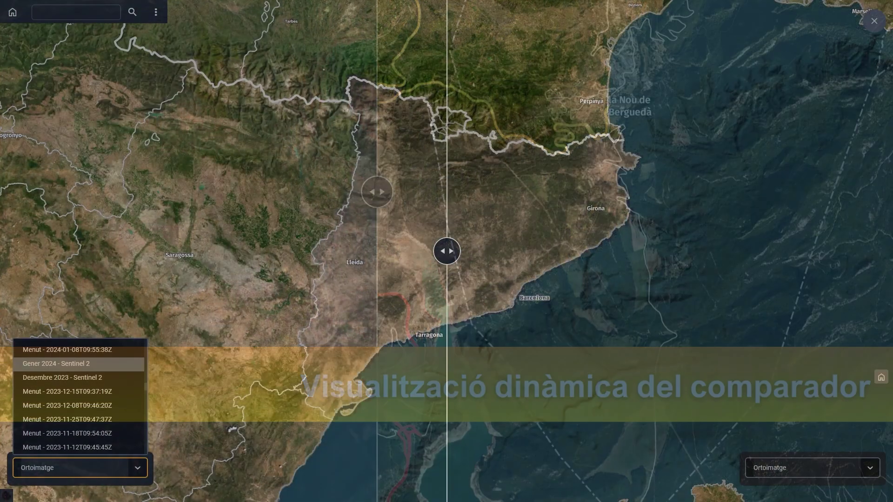
scroll(79, 396, "down", 2)
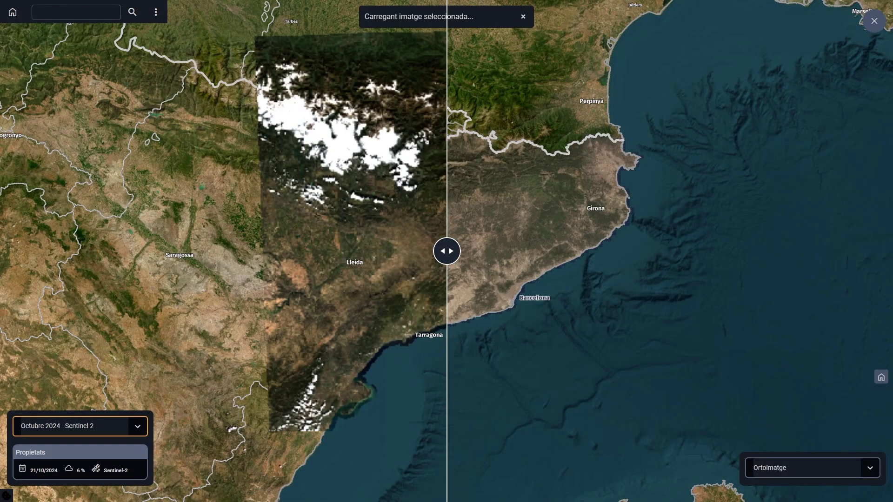
Choose the Novembre 2023 - Sentinel 2 image for the right half of the comparison.
left_click(812, 468)
scroll(812, 395, "down", 10)
scroll(811, 395, "down", 15)
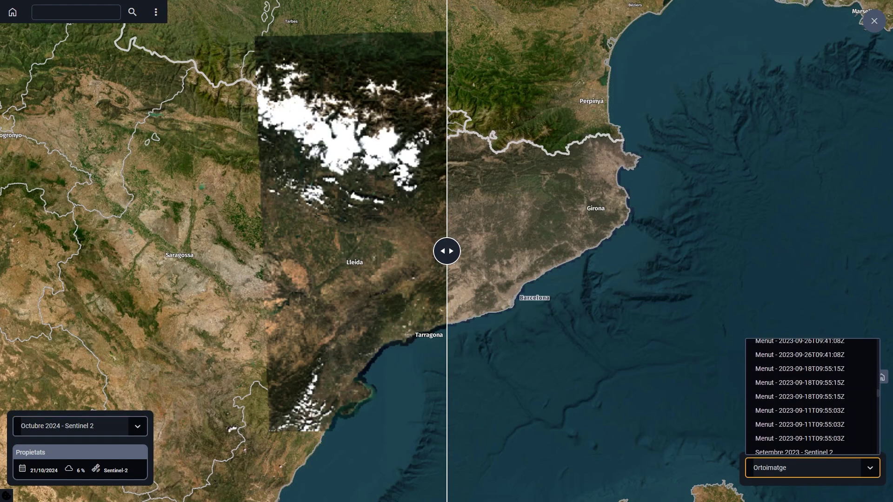
scroll(811, 437, "up", 5)
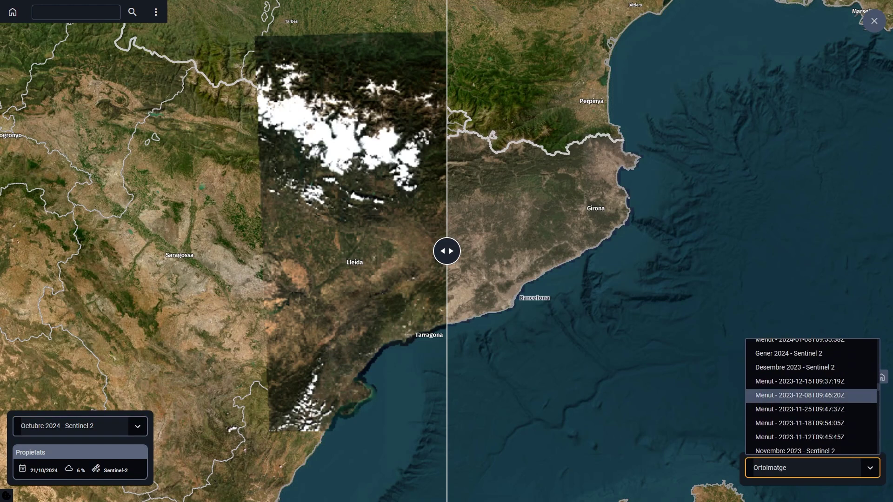
left_click(795, 451)
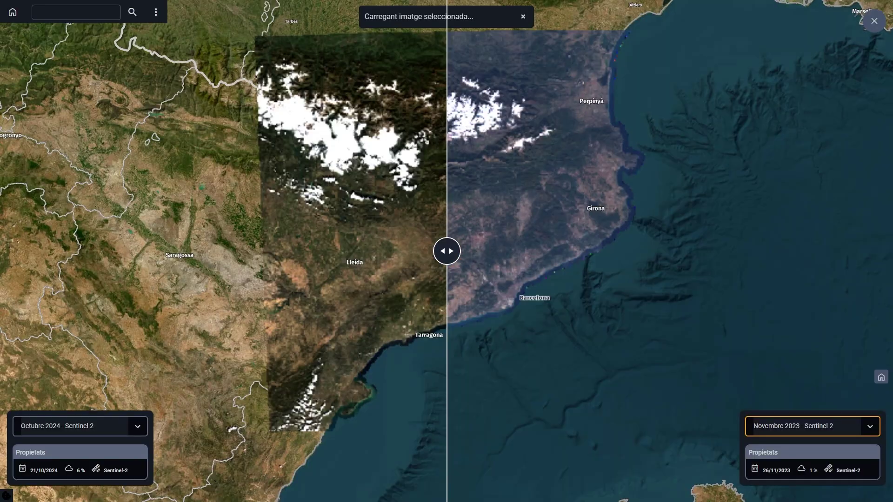
Compare the two Sentinel 2 images at the reservoir dam near Berga by sweeping the divider across it in both directions.
scroll(422, 268, "up", 5)
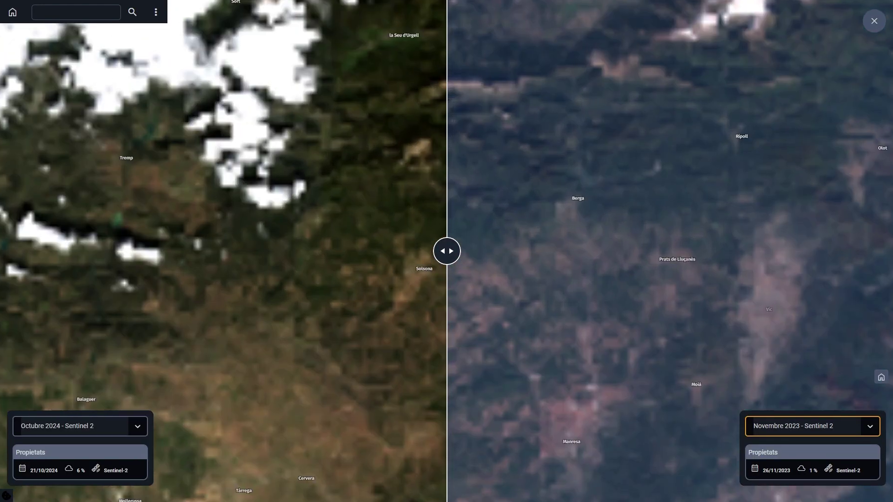
scroll(447, 251, "up", 10)
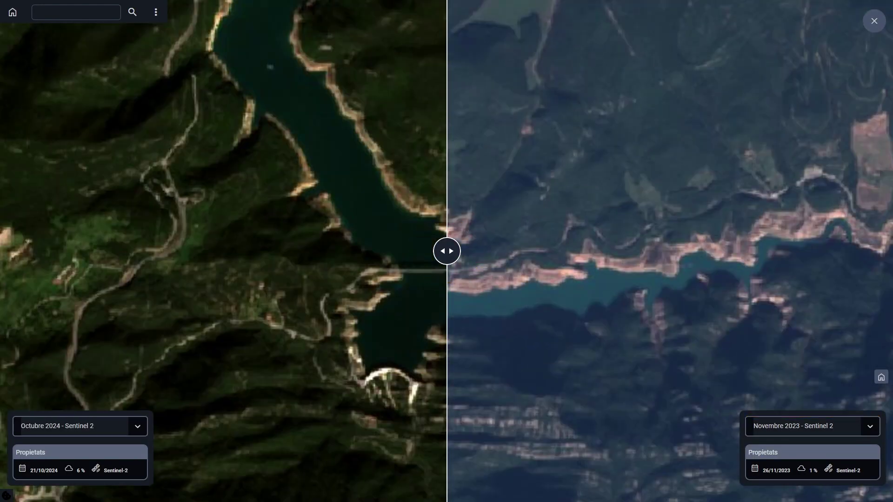
left_click_drag(447, 251, 799, 251)
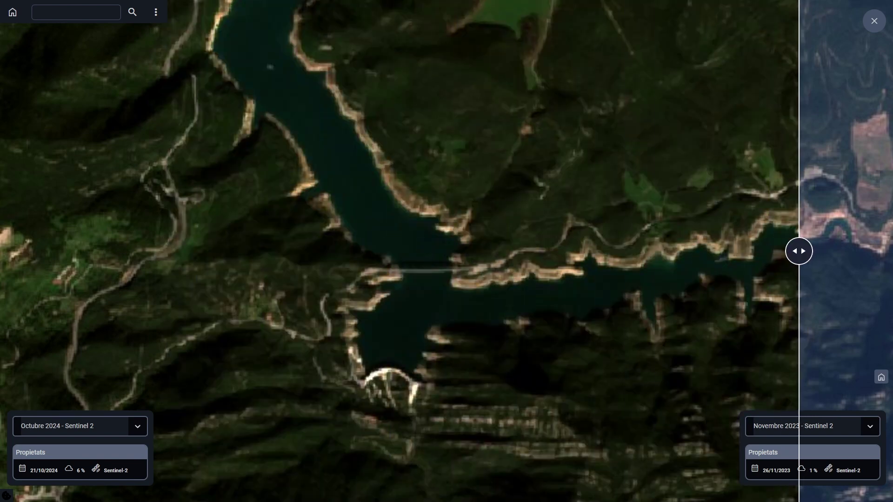
left_click_drag(799, 251, 329, 251)
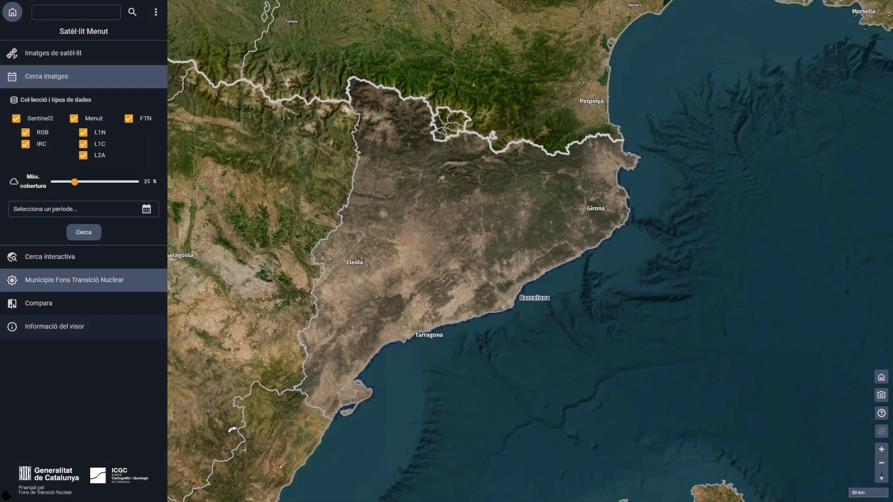
Open the Municipis Fons Transició Nuclear section and view the general information about the viewer.
left_click(74, 279)
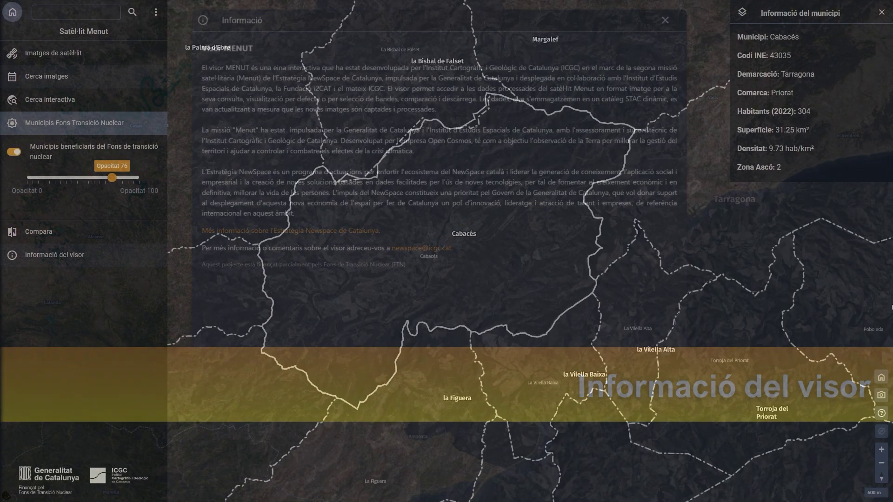
left_click(55, 255)
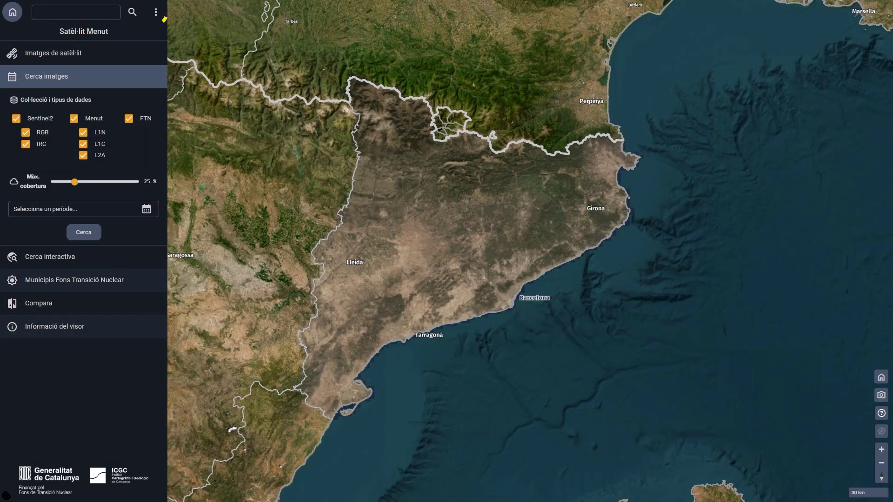
Review the viewer's extra options for image generation, help, sharing, language and legal considerations.
left_click(156, 12)
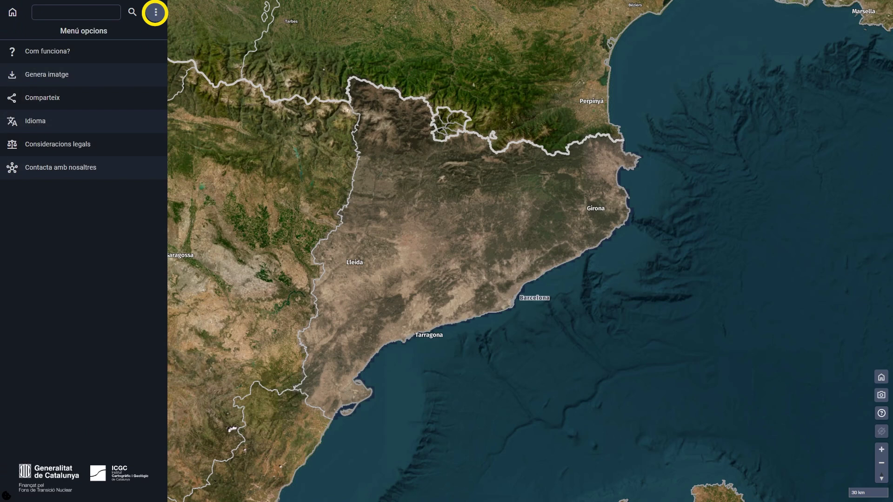
left_click(47, 75)
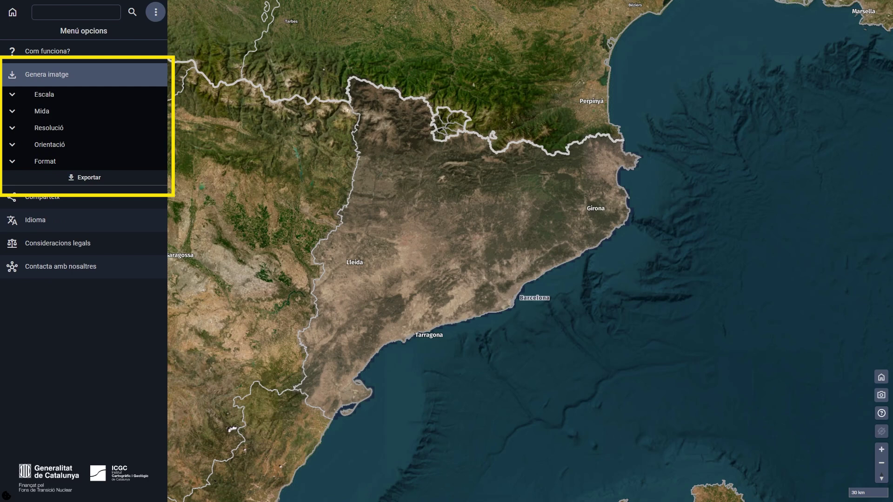
left_click(47, 51)
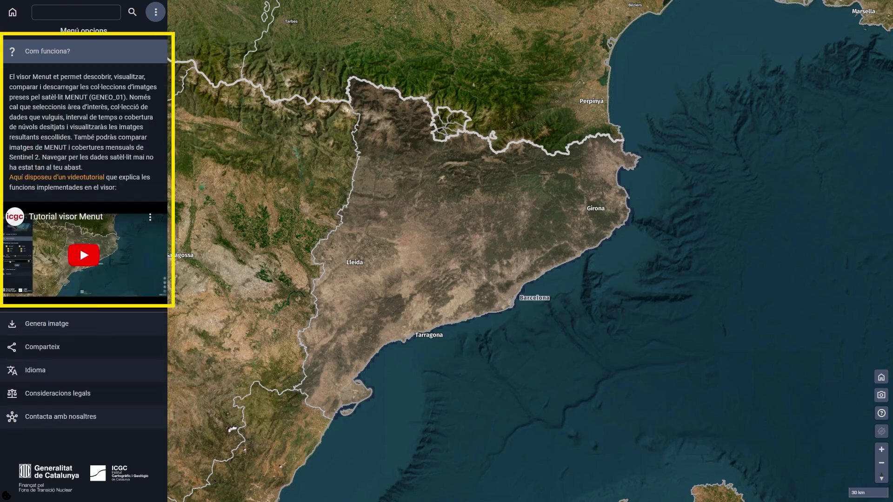
left_click(42, 347)
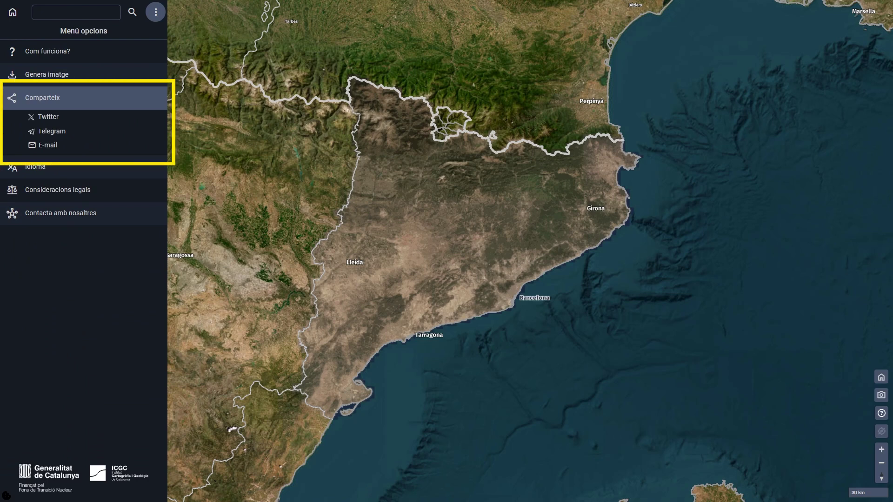
left_click(35, 166)
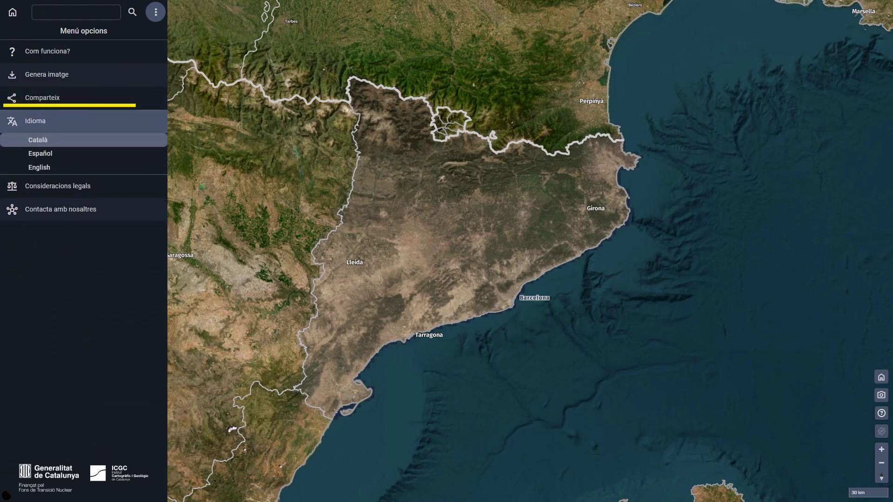
left_click(58, 186)
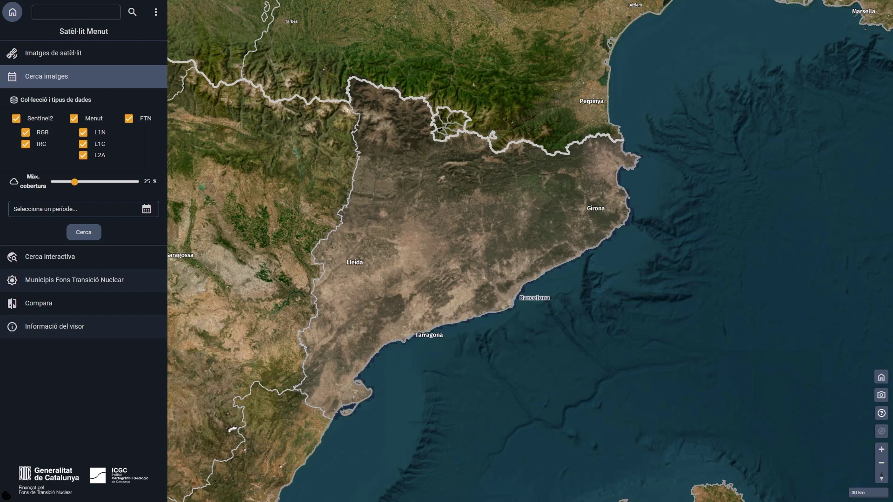
Return the map to its initial extent after zooming in, and capture an image of the map.
scroll(461, 244, "up", 8)
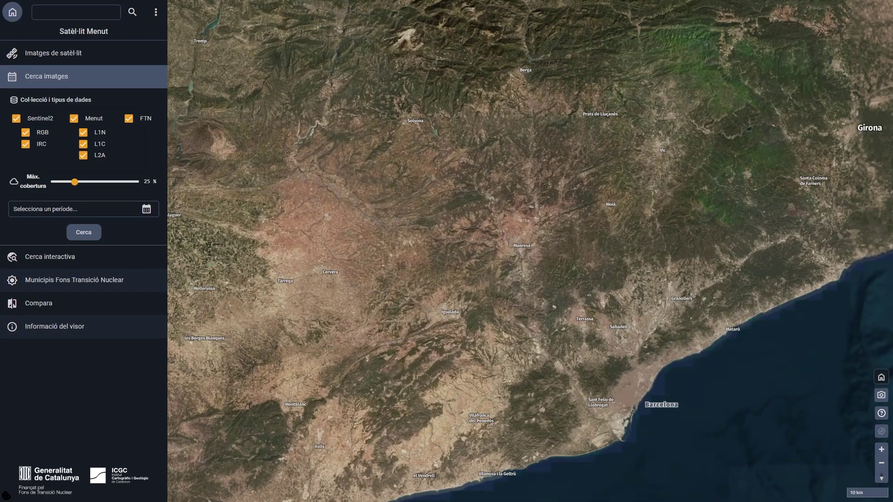
left_click(880, 377)
left_click(881, 395)
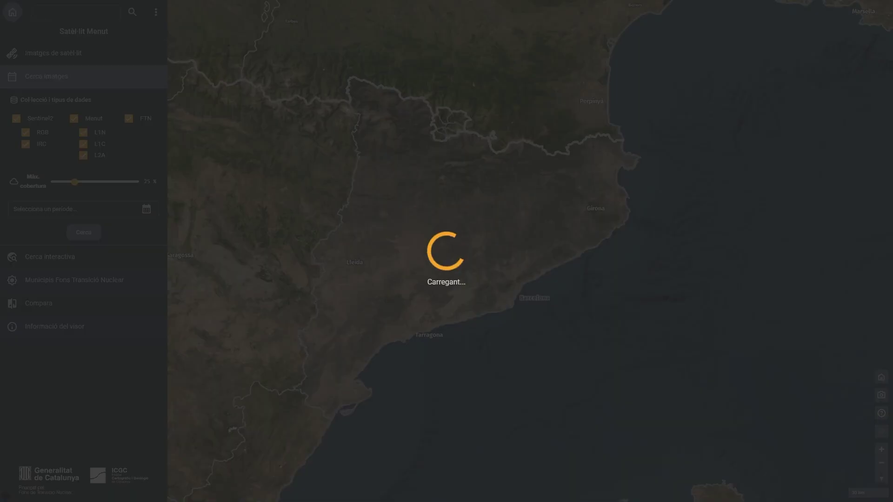